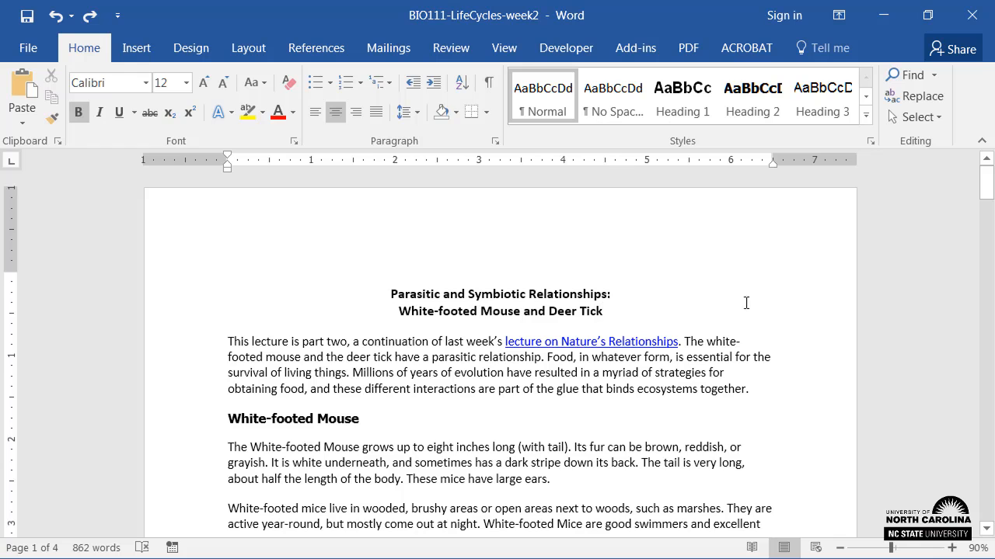
Apply the Heading 1 style to the two-line document title and Heading 2 to the "White-footed Mouse" subheading.
{"action": "left_click_drag", "start_coordinate": [614, 312], "coordinate": [410, 299]}
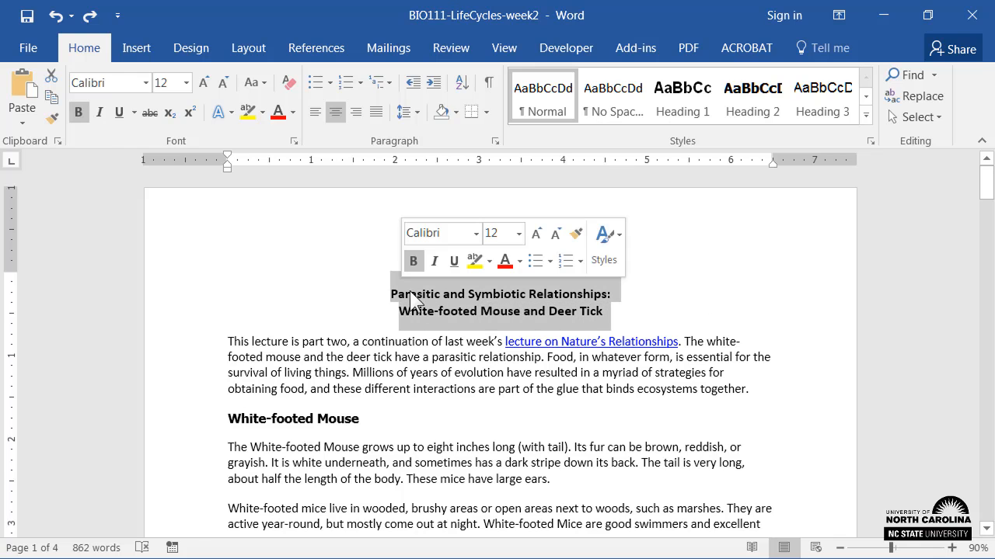
{"action": "left_click", "coordinate": [684, 112]}
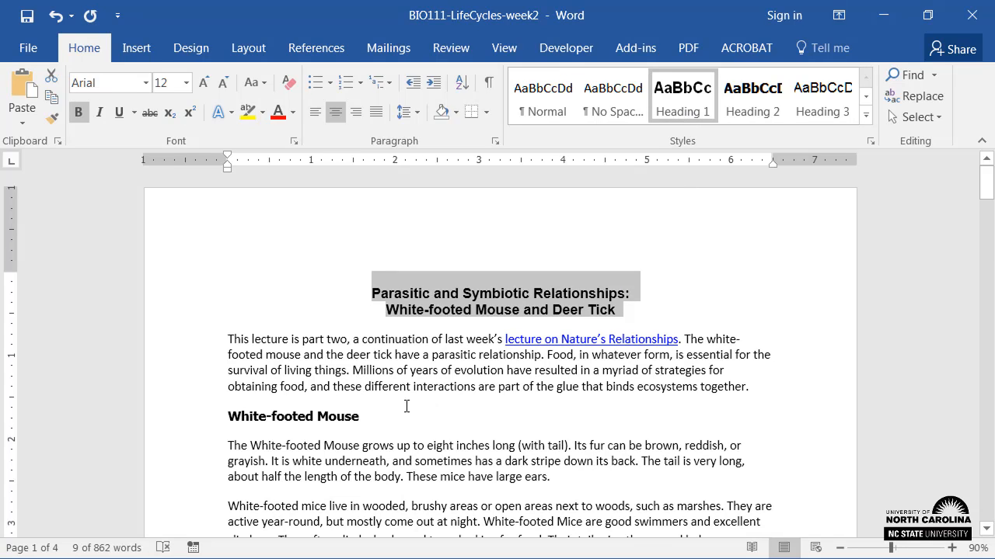
{"action": "left_click_drag", "start_coordinate": [363, 417], "coordinate": [226, 418]}
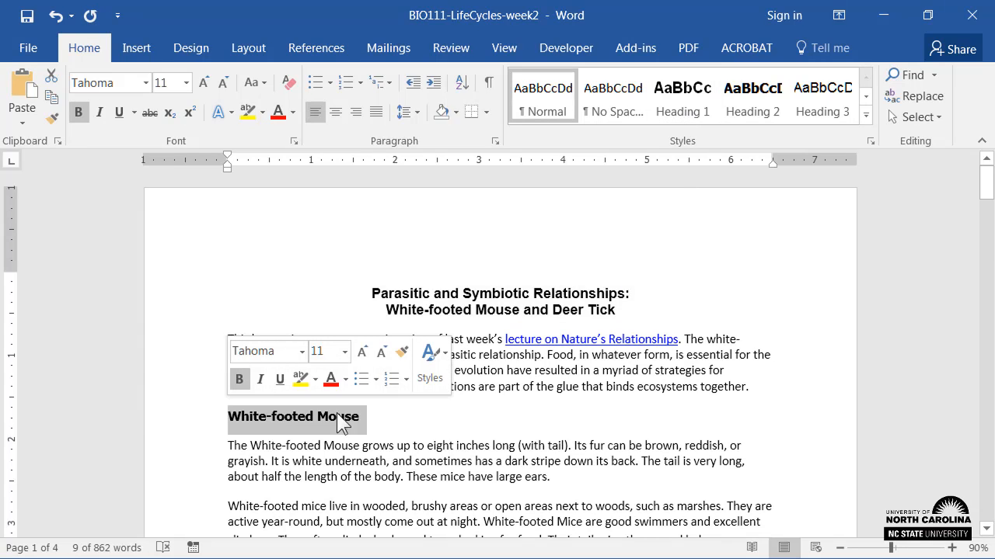
{"action": "left_click", "coordinate": [751, 103]}
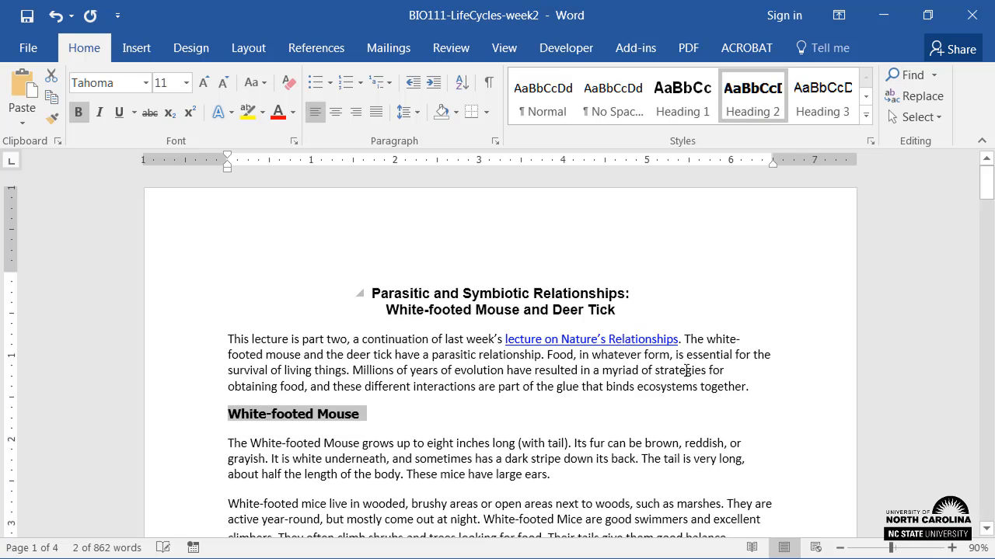
Apply the Heading 2 style to the "The Deer Tick" subheading and deselect it.
{"action": "scroll", "coordinate": [587, 435], "scroll_direction": "down", "scroll_amount": 4}
{"action": "scroll", "coordinate": [588, 435], "scroll_direction": "down", "scroll_amount": 2}
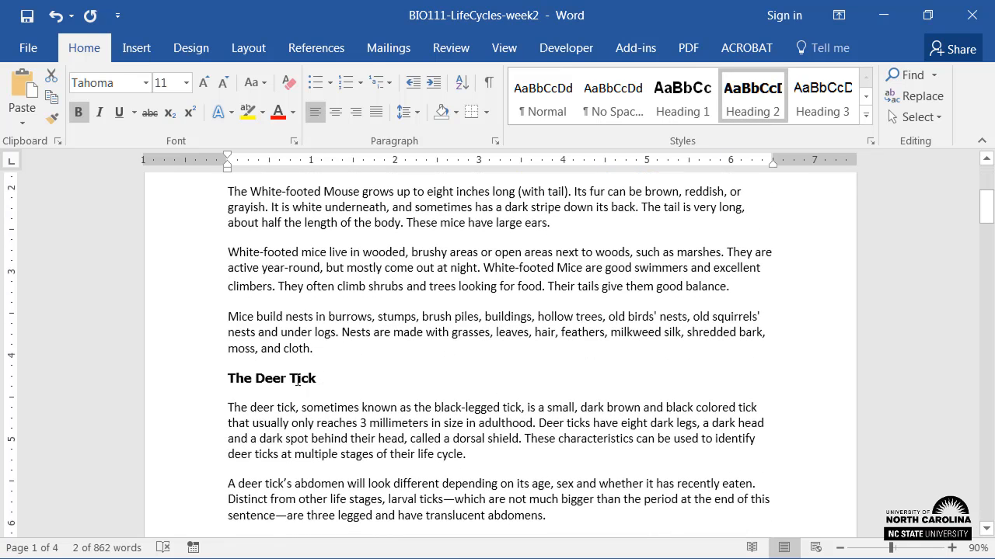
{"action": "left_click_drag", "start_coordinate": [300, 380], "coordinate": [227, 380]}
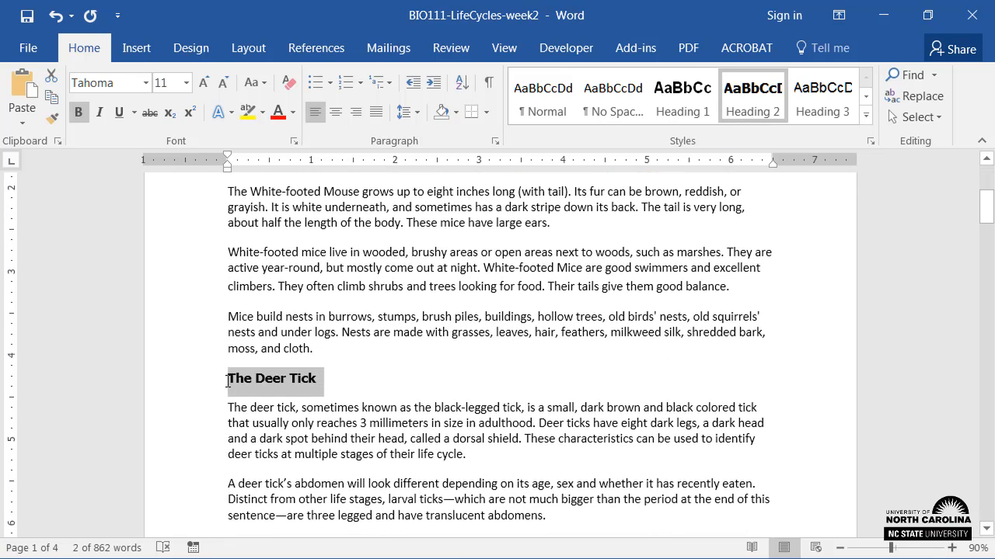
{"action": "left_click", "coordinate": [757, 116]}
{"action": "left_click", "coordinate": [781, 236]}
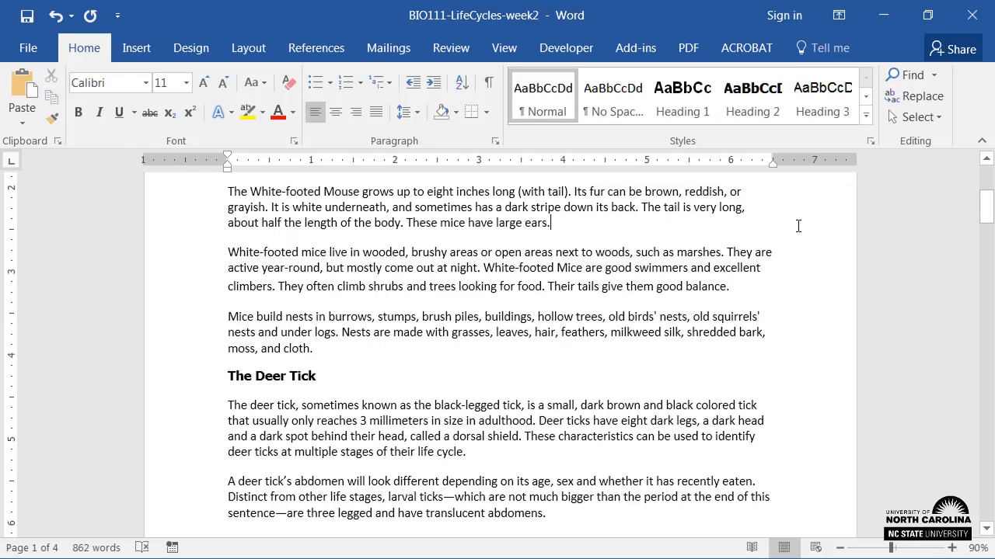
Show the Navigation pane to display the document's heading structure.
{"action": "left_click", "coordinate": [504, 48]}
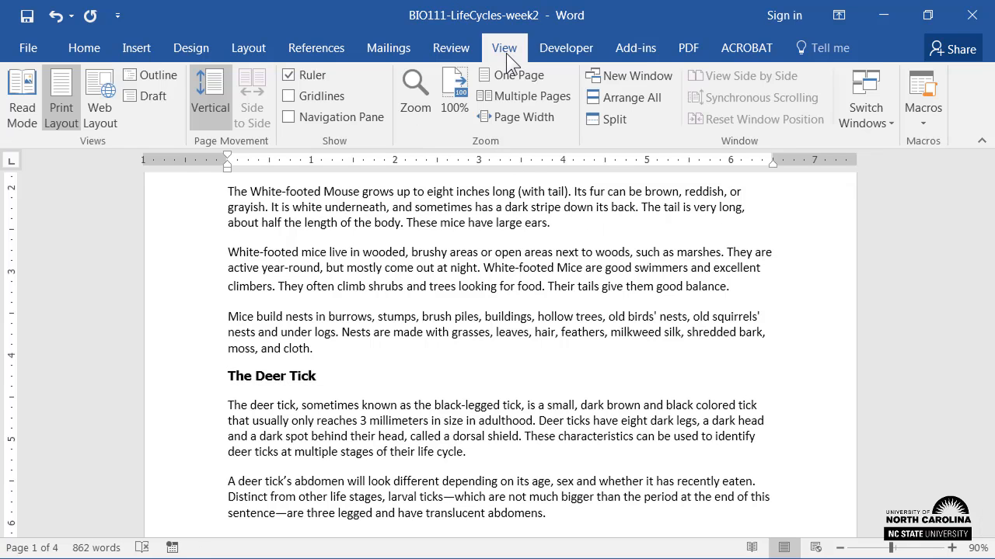
{"action": "left_click", "coordinate": [284, 117]}
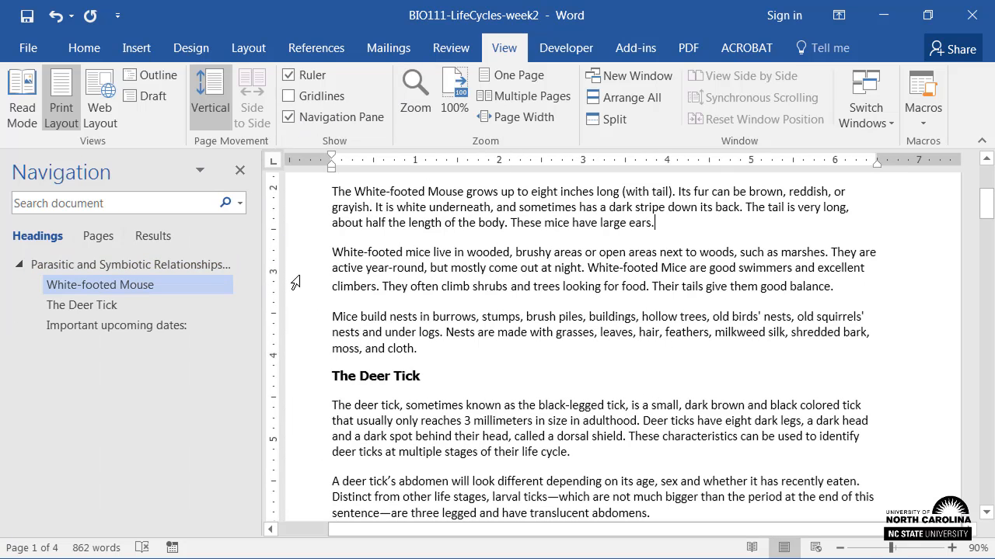
Select the six life-cycle stages below the diagram and examine their numbered-list formatting.
{"action": "scroll", "coordinate": [296, 282], "scroll_direction": "down", "scroll_amount": 10}
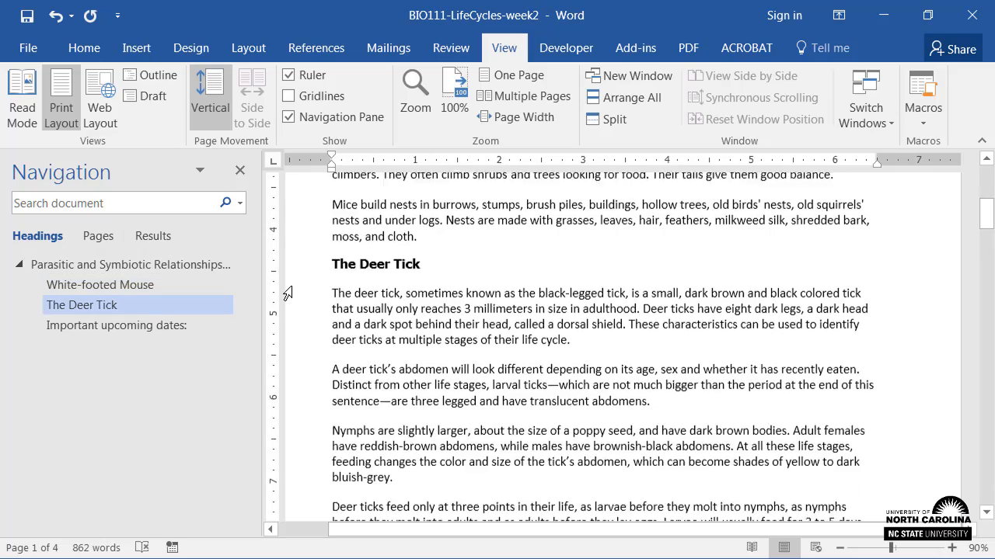
{"action": "scroll", "coordinate": [296, 311], "scroll_direction": "down", "scroll_amount": 12}
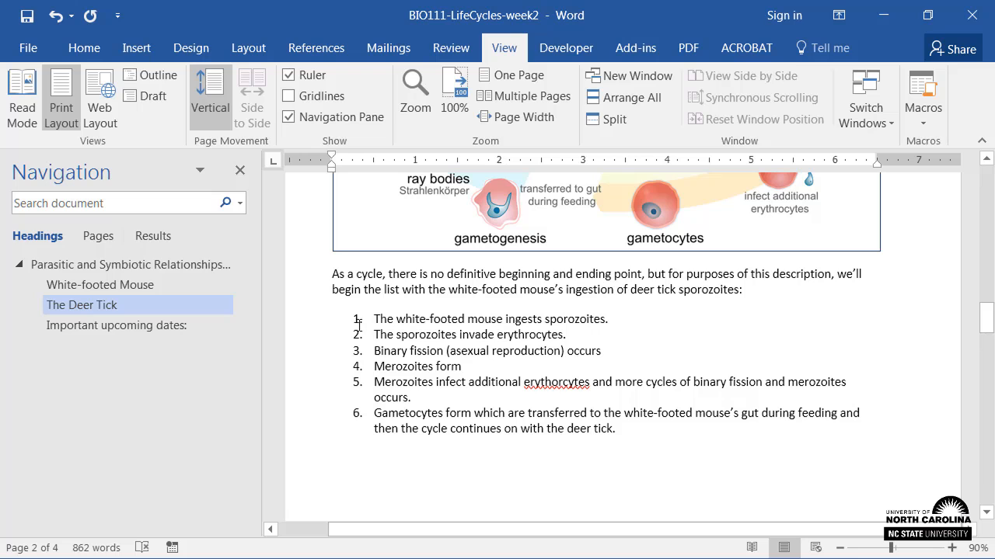
{"action": "left_click_drag", "start_coordinate": [376, 317], "coordinate": [619, 430]}
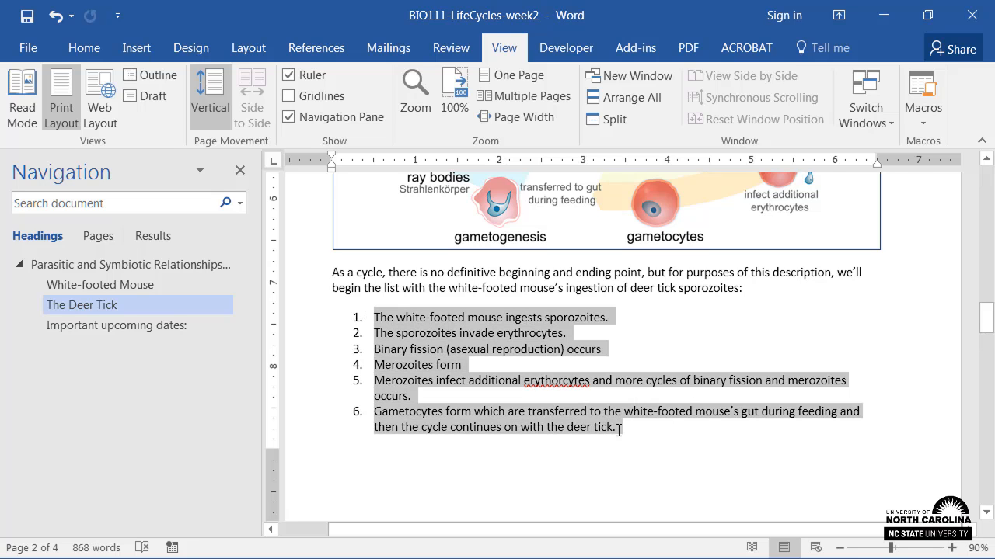
{"action": "left_click", "coordinate": [79, 59]}
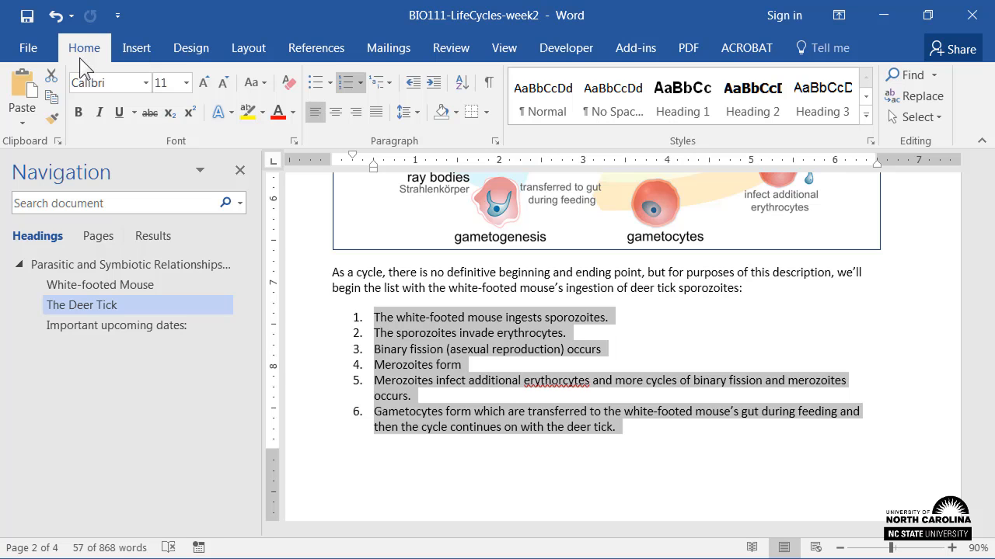
{"action": "key", "text": "ctrl+z"}
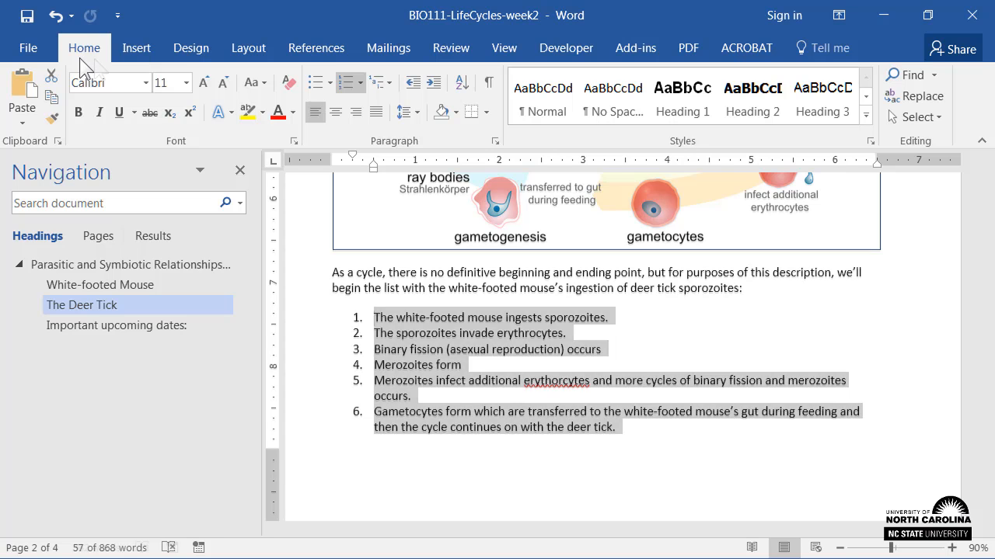
Give the life-cycle diagram the alt text description "Life cycle of deer tick as it depends on the white-footed mouse.".
{"action": "scroll", "coordinate": [302, 348], "scroll_direction": "up", "scroll_amount": 5}
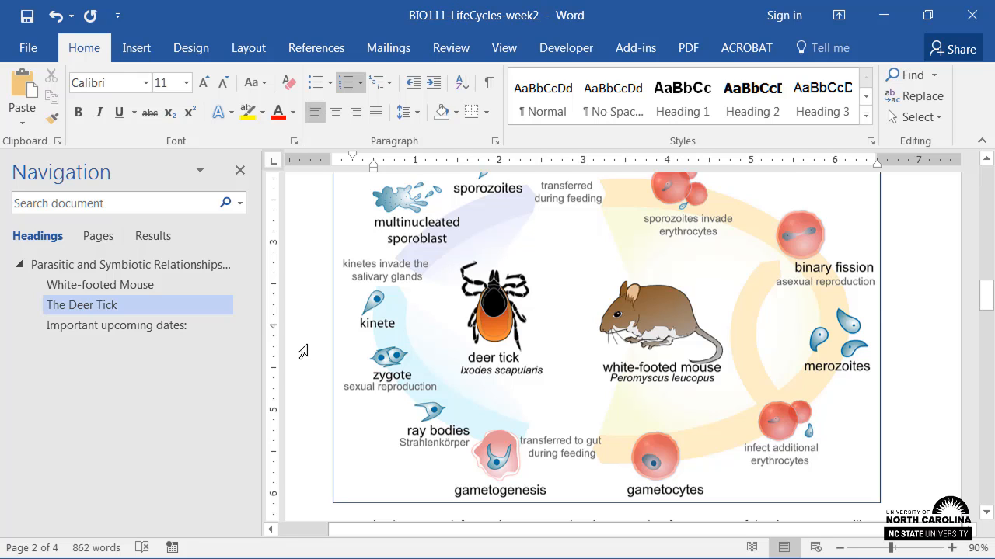
{"action": "scroll", "coordinate": [303, 352], "scroll_direction": "up", "scroll_amount": 1}
{"action": "left_click", "coordinate": [449, 321]}
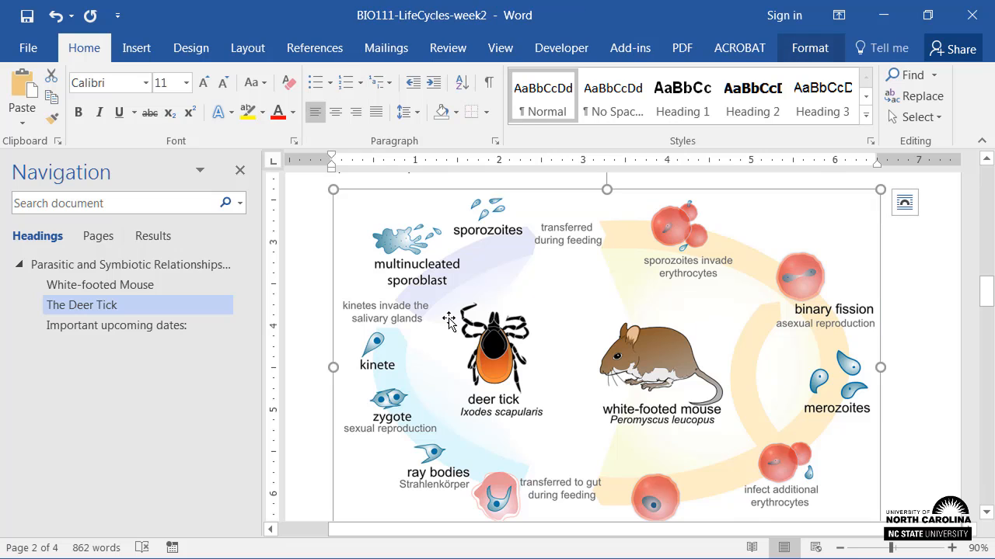
{"action": "right_click", "coordinate": [449, 321]}
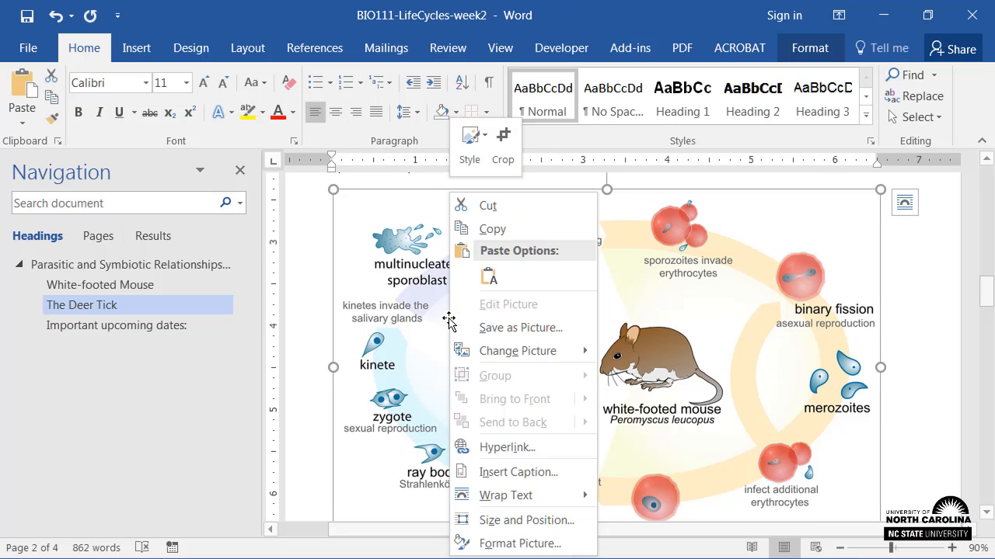
{"action": "left_click", "coordinate": [514, 544]}
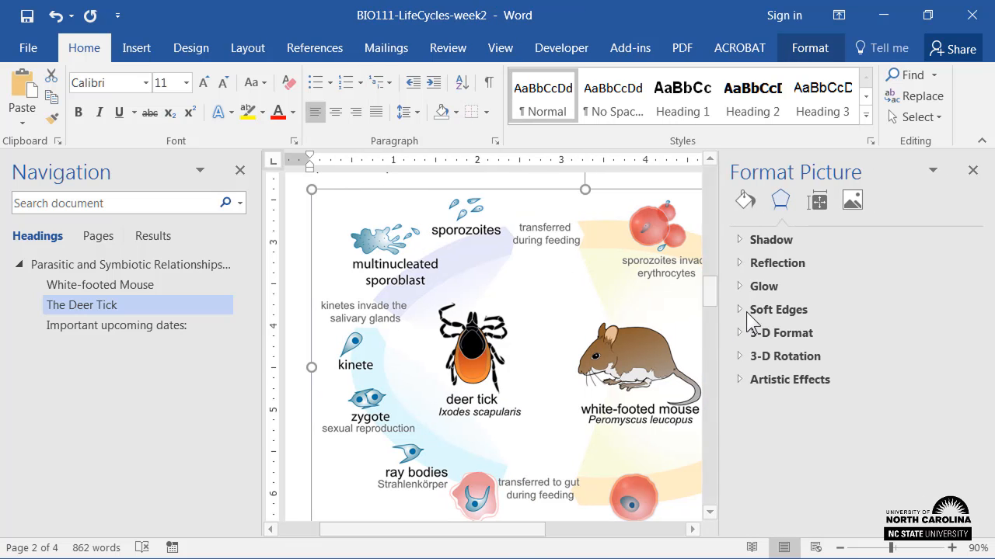
{"action": "left_click", "coordinate": [817, 206]}
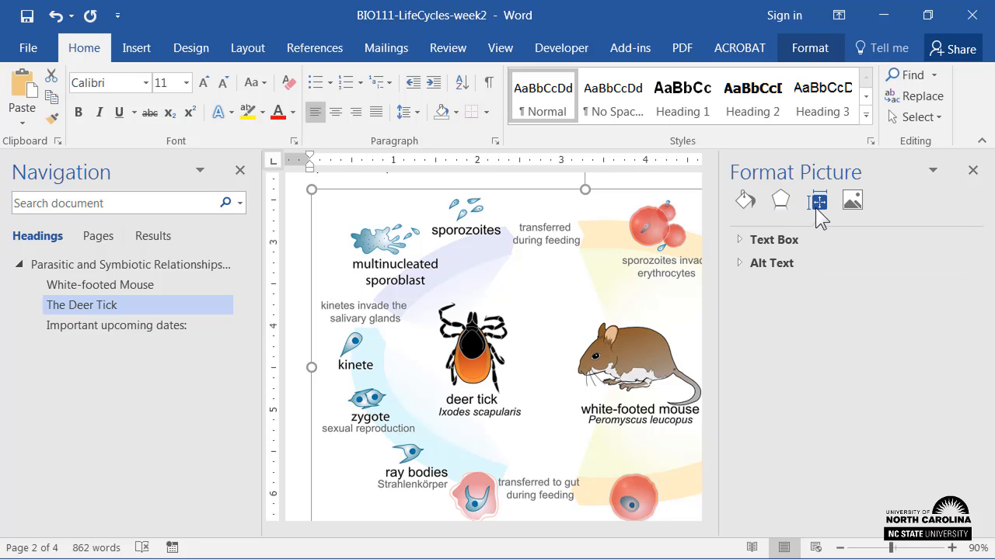
{"action": "left_click", "coordinate": [738, 263]}
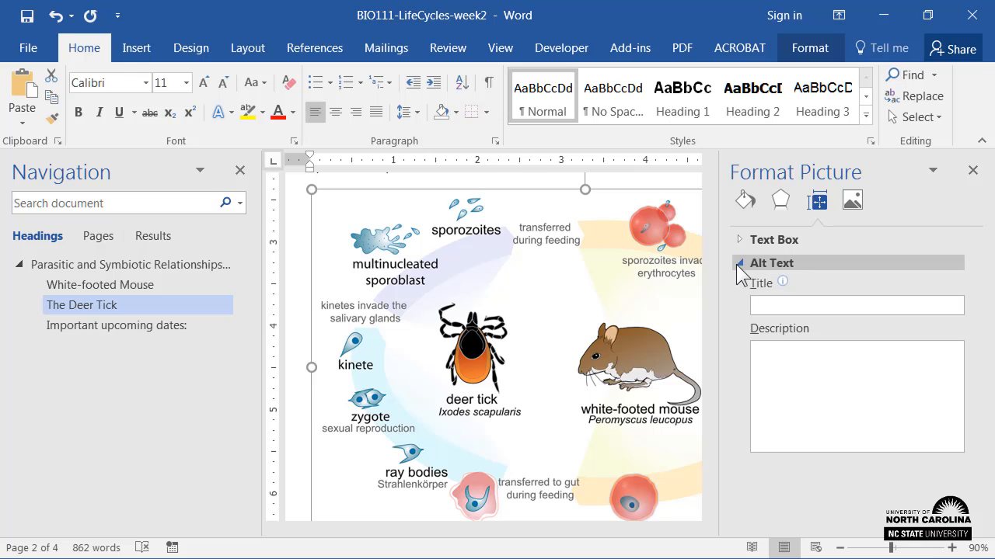
{"action": "left_click", "coordinate": [777, 351]}
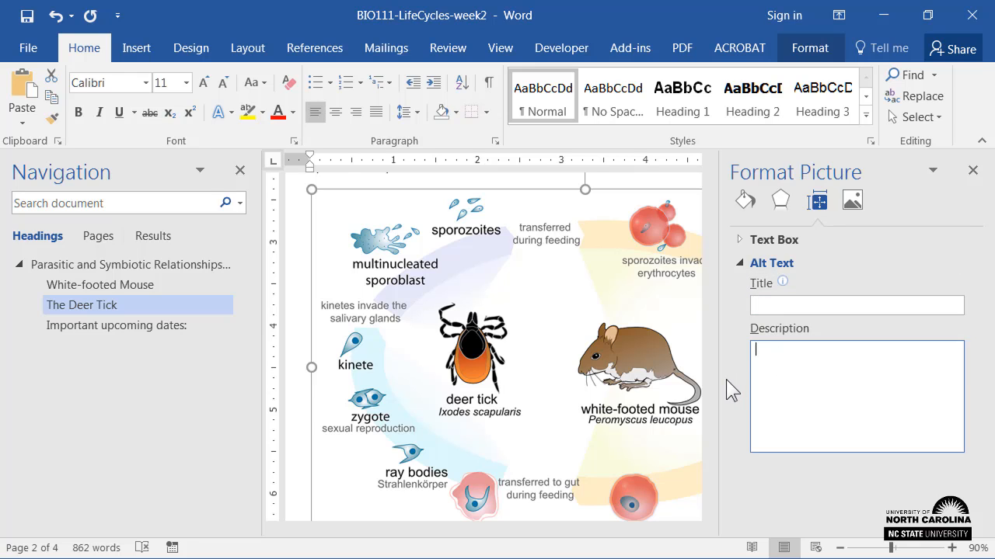
{"action": "type", "text": "Life cycle of deer tick as it depends on the white-footed mouse"}
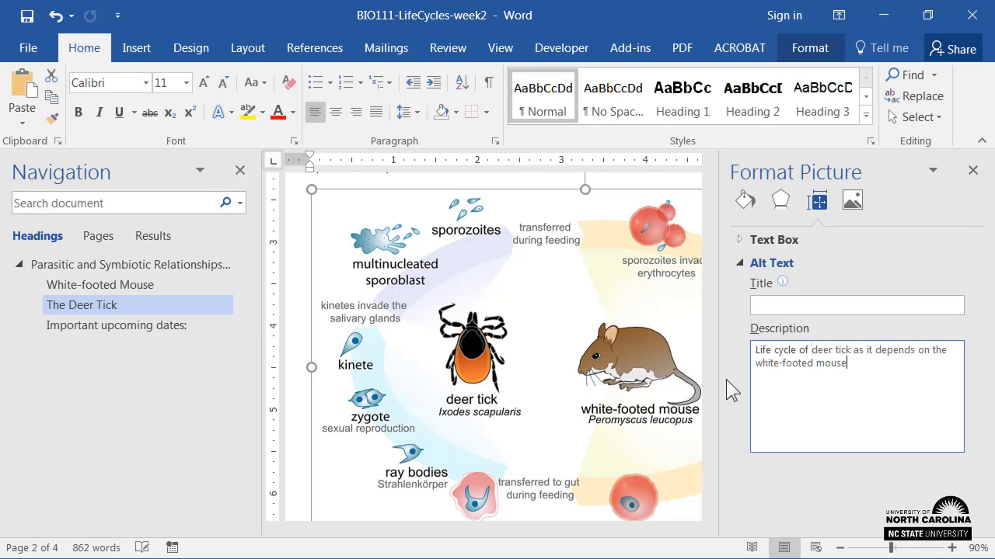
{"action": "type", "text": "."}
{"action": "left_click", "coordinate": [973, 171]}
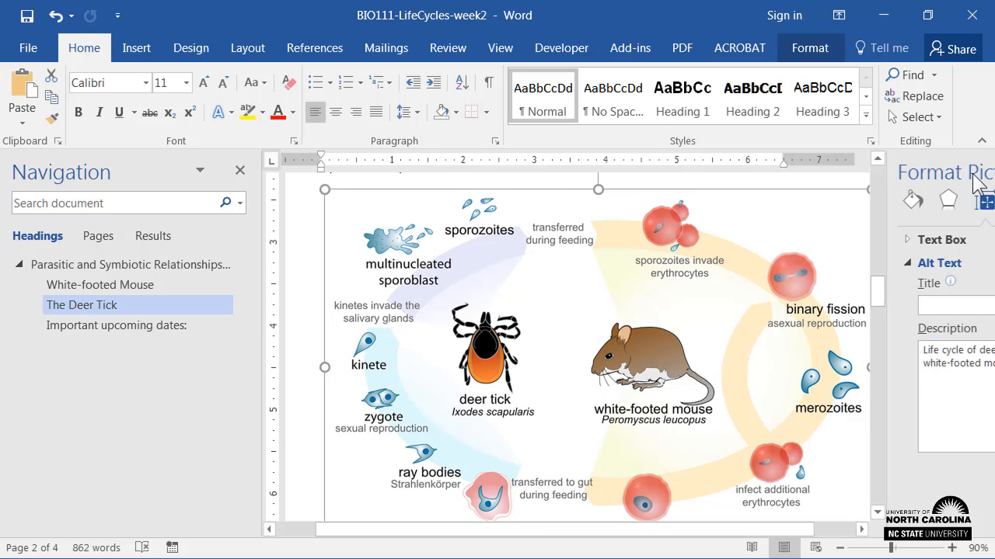
Set the Date and Activity row of the table under "Important upcoming dates" to repeat as header row on each page.
{"action": "scroll", "coordinate": [913, 263], "scroll_direction": "down", "scroll_amount": 2}
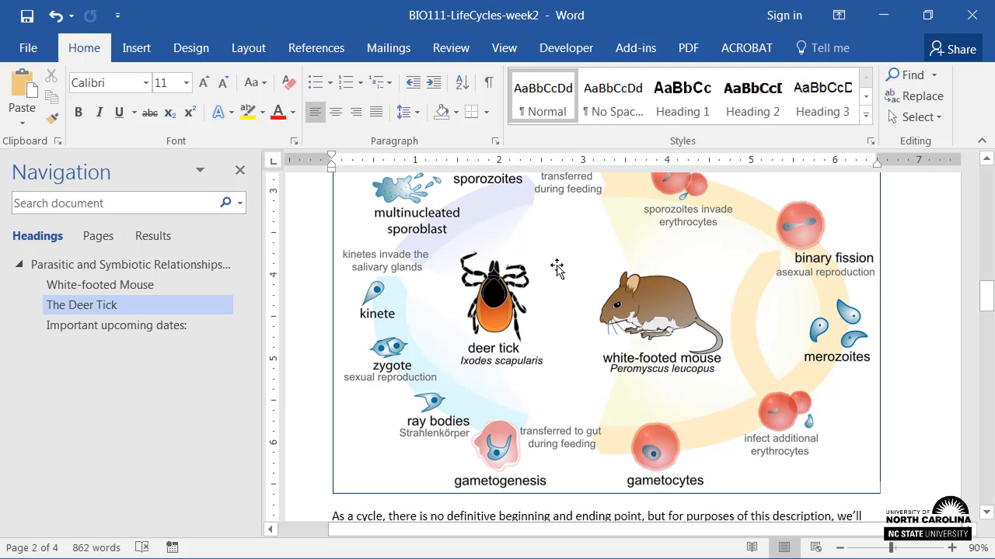
{"action": "left_click", "coordinate": [194, 324]}
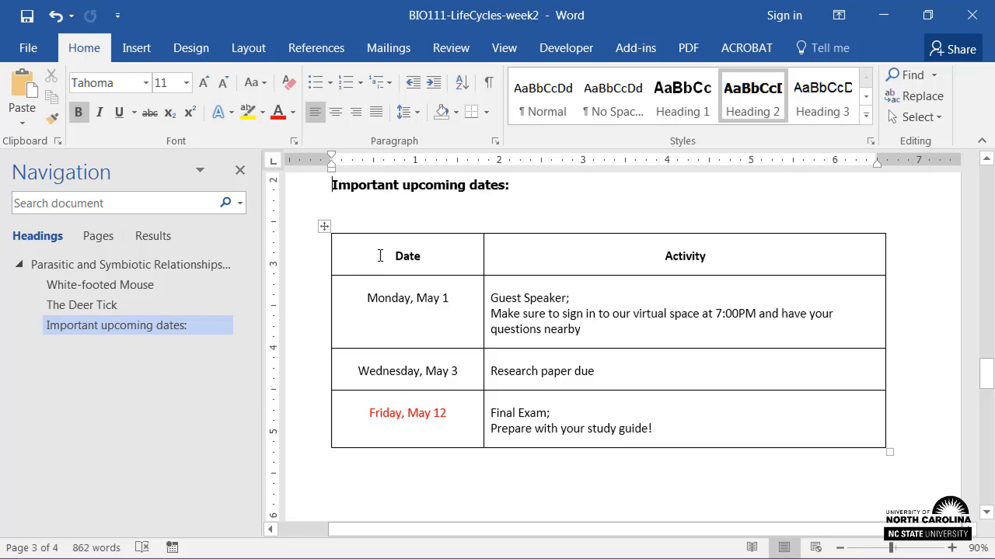
{"action": "left_click_drag", "start_coordinate": [380, 256], "coordinate": [564, 265]}
{"action": "right_click", "coordinate": [564, 265]}
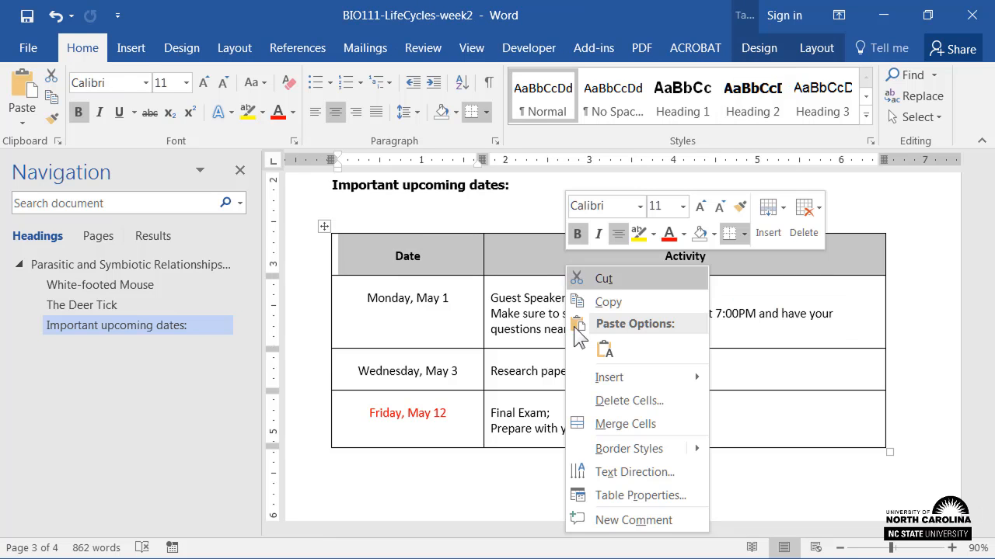
{"action": "left_click", "coordinate": [615, 495]}
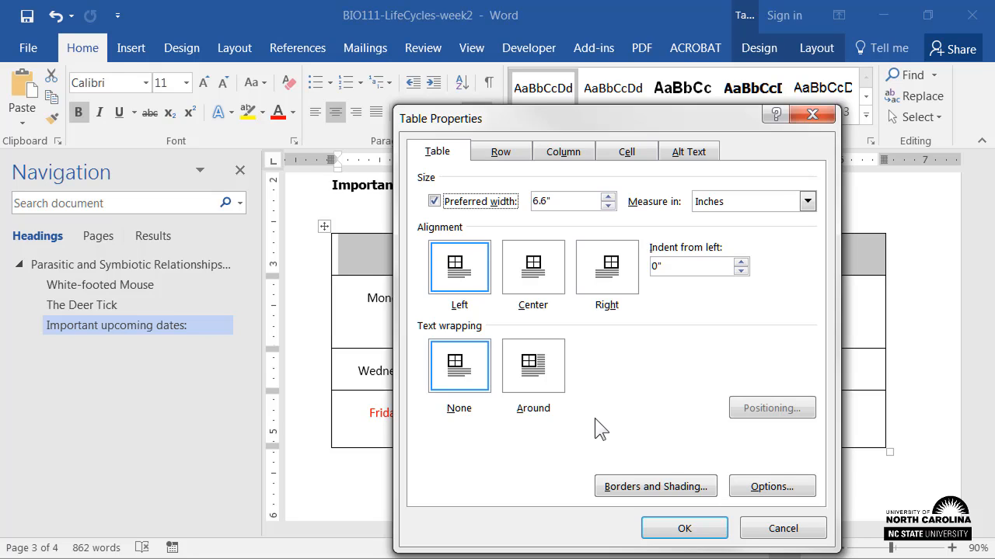
{"action": "left_click", "coordinate": [511, 154]}
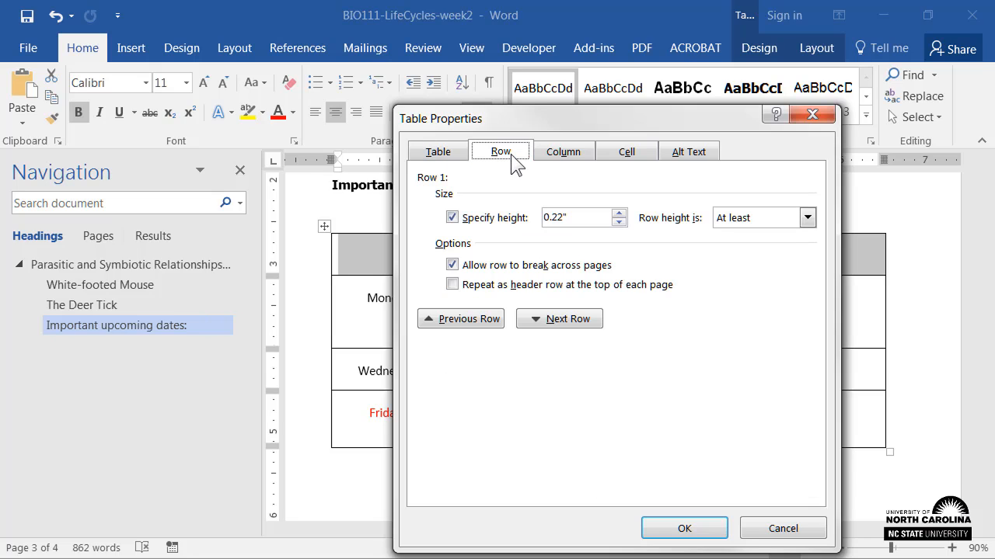
{"action": "left_click", "coordinate": [452, 285]}
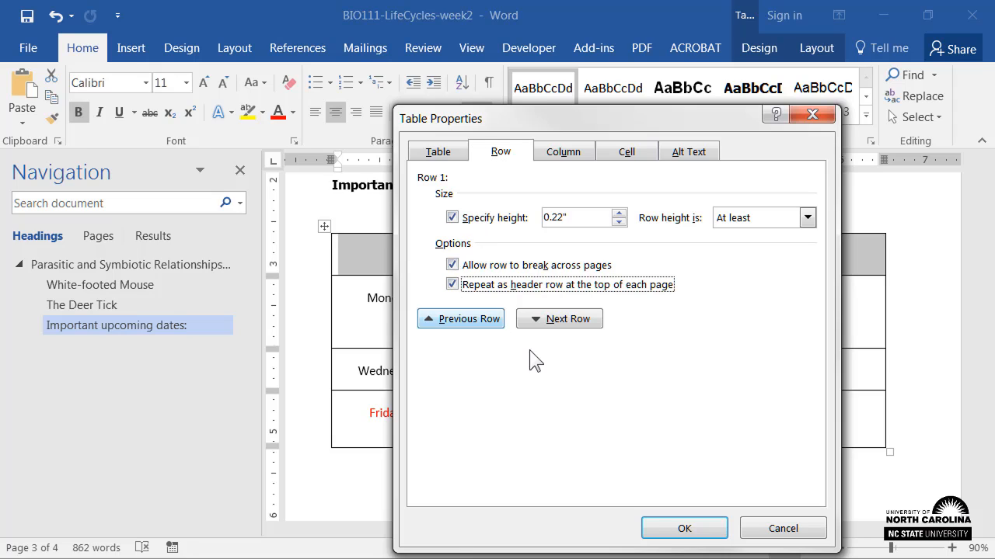
{"action": "left_click", "coordinate": [659, 530]}
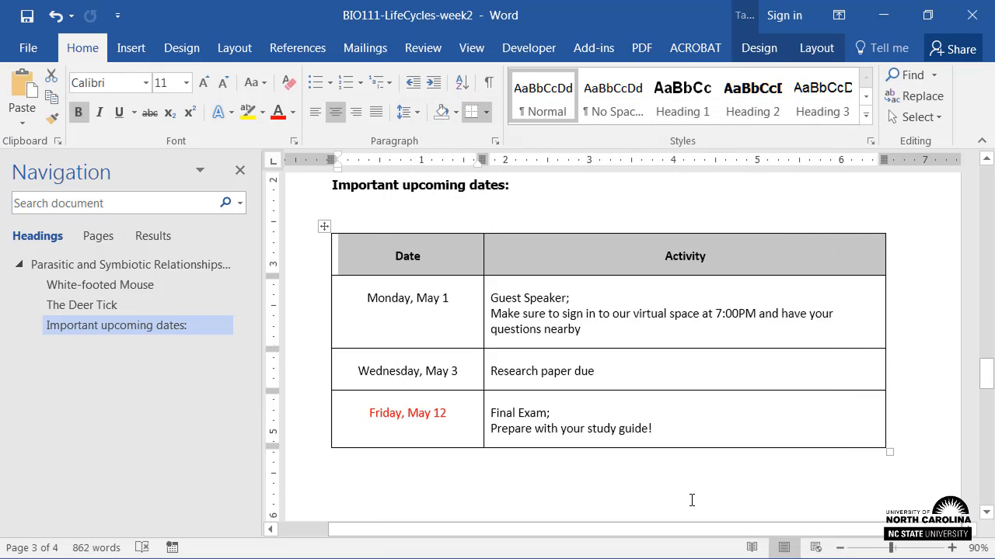
{"action": "left_click", "coordinate": [692, 498]}
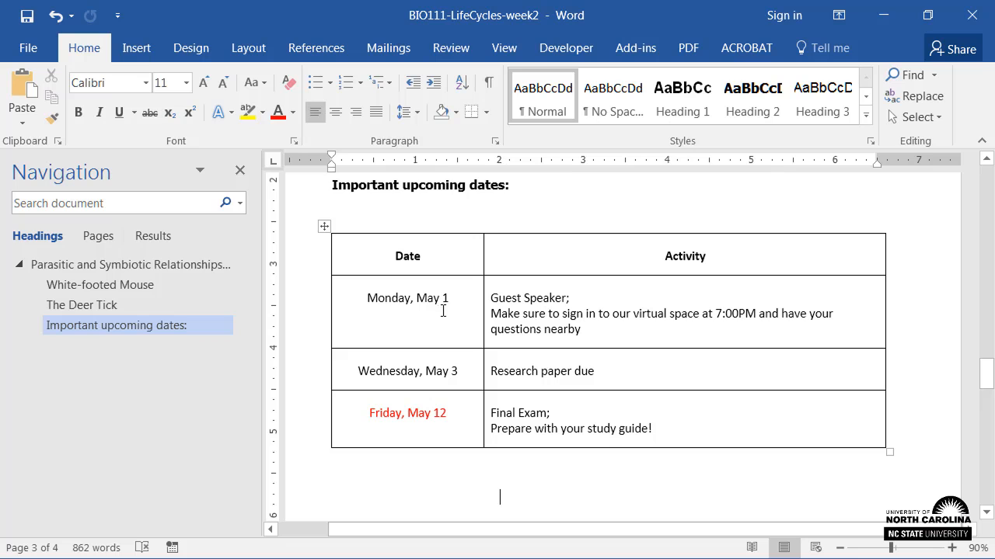
Insert the caption "Table 1: Important Upcoming Dates" above the dates table.
{"action": "left_click", "coordinate": [323, 227]}
{"action": "right_click", "coordinate": [323, 227]}
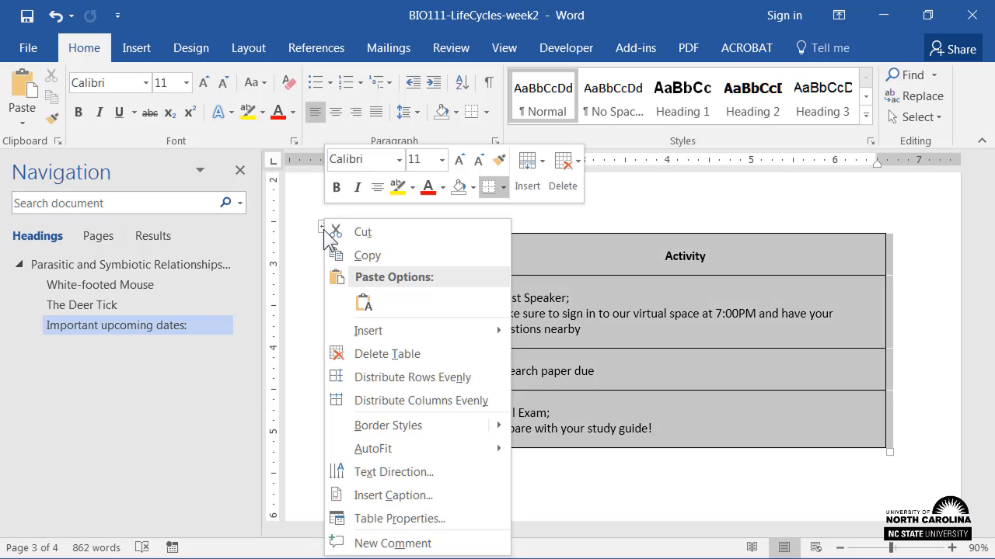
{"action": "left_click", "coordinate": [413, 498]}
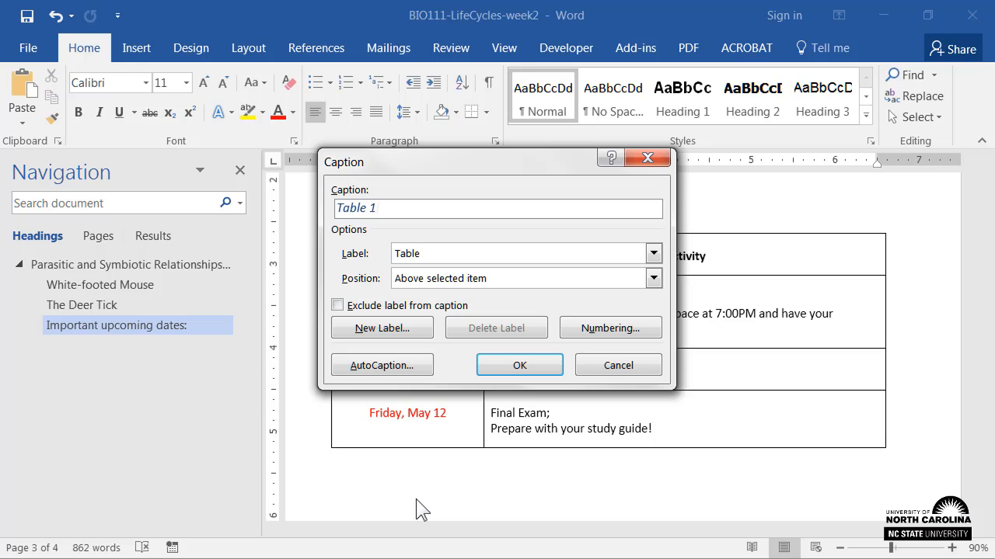
{"action": "type", "text": ": Important Upcoming Dates"}
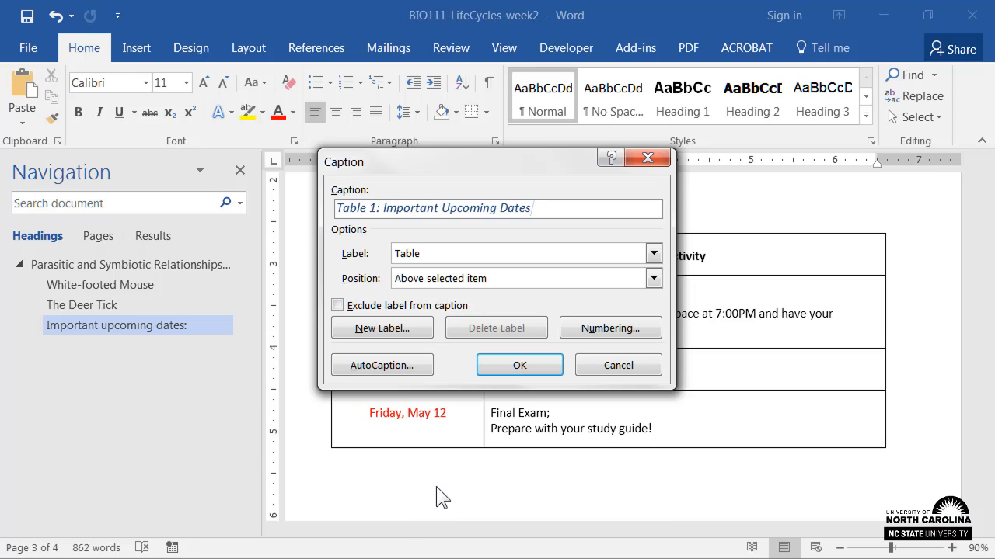
{"action": "left_click", "coordinate": [519, 365]}
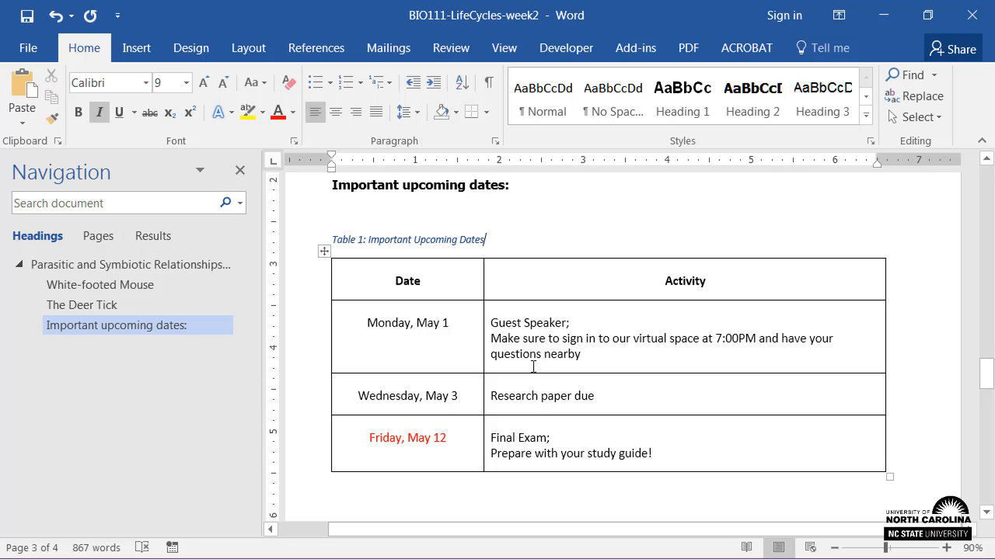
Make the red date "Friday, May 12" in the dates table bold.
{"action": "left_click_drag", "start_coordinate": [453, 448], "coordinate": [366, 444]}
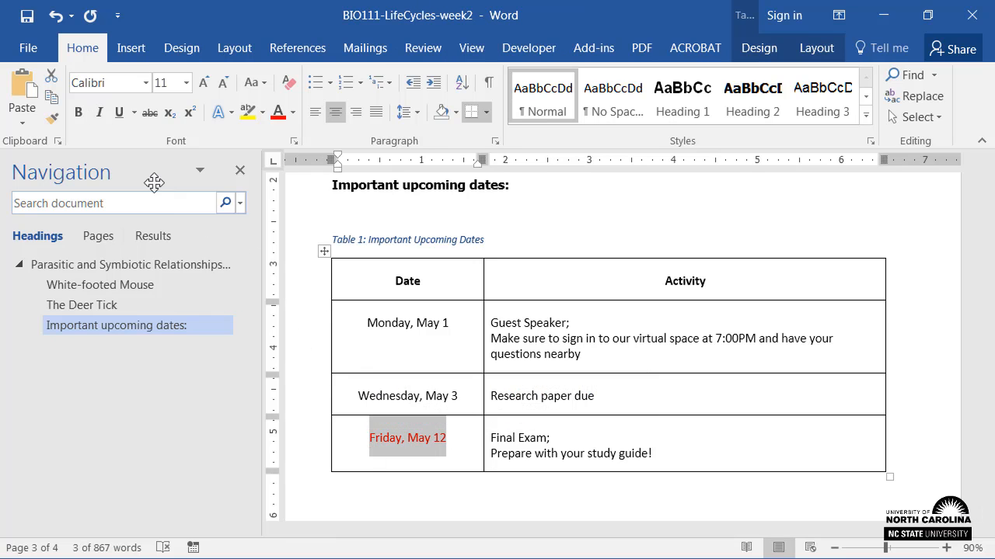
{"action": "left_click", "coordinate": [77, 114]}
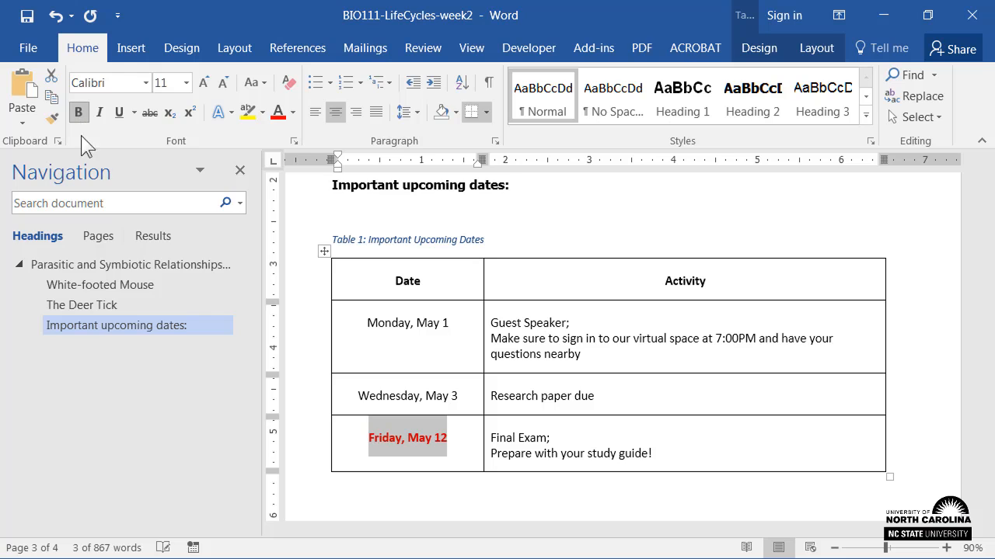
{"action": "left_click", "coordinate": [339, 501]}
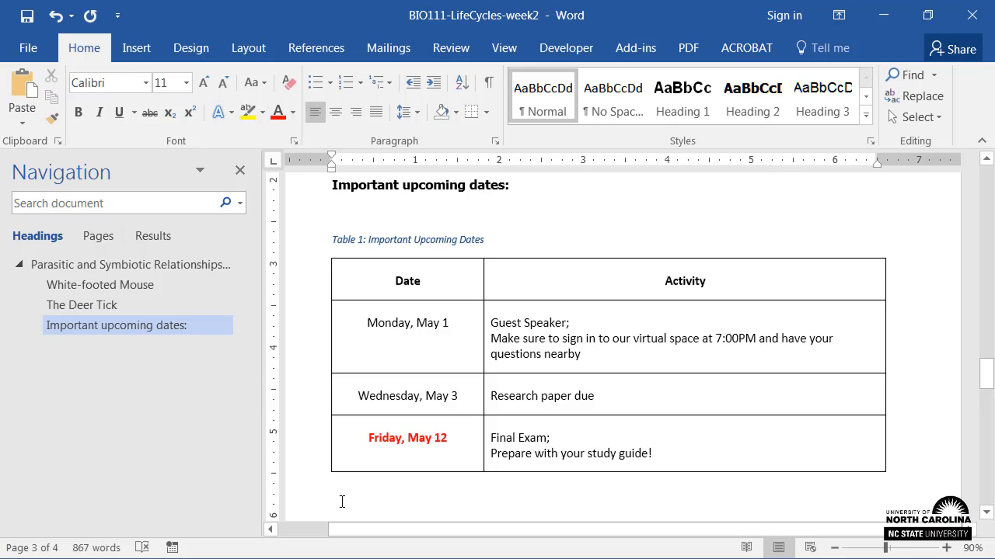
Move cell by cell through the dates table from the Date header to the Final Exam cell to examine its reading order.
{"action": "left_click", "coordinate": [395, 281]}
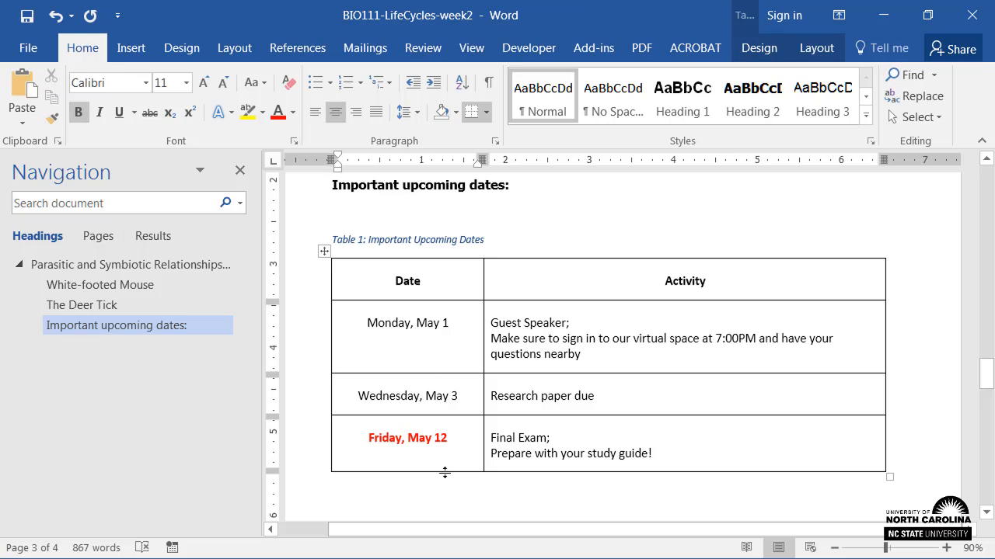
{"action": "key", "text": "Tab"}
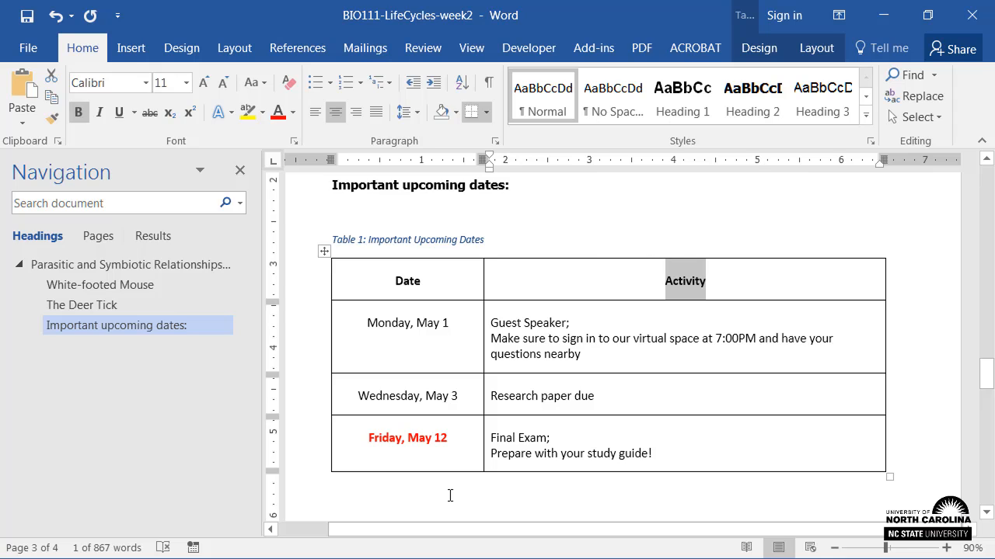
{"action": "key", "text": "Tab"}
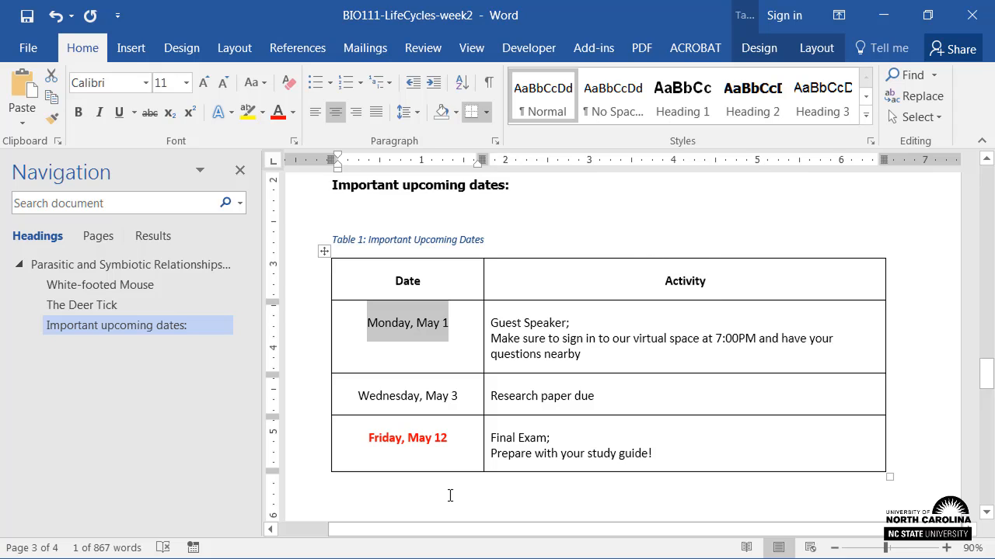
{"action": "key", "text": "Tab"}
{"action": "key", "text": "Tab"}
{"action": "key", "text": "Tab"}
{"action": "key", "text": "Tab"}
{"action": "key", "text": "Tab"}
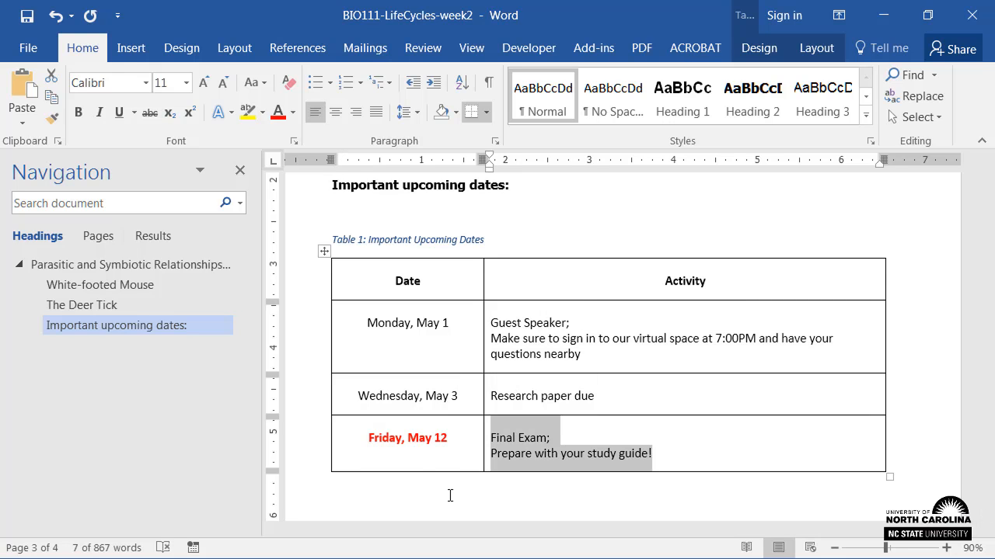
{"action": "left_click", "coordinate": [450, 495]}
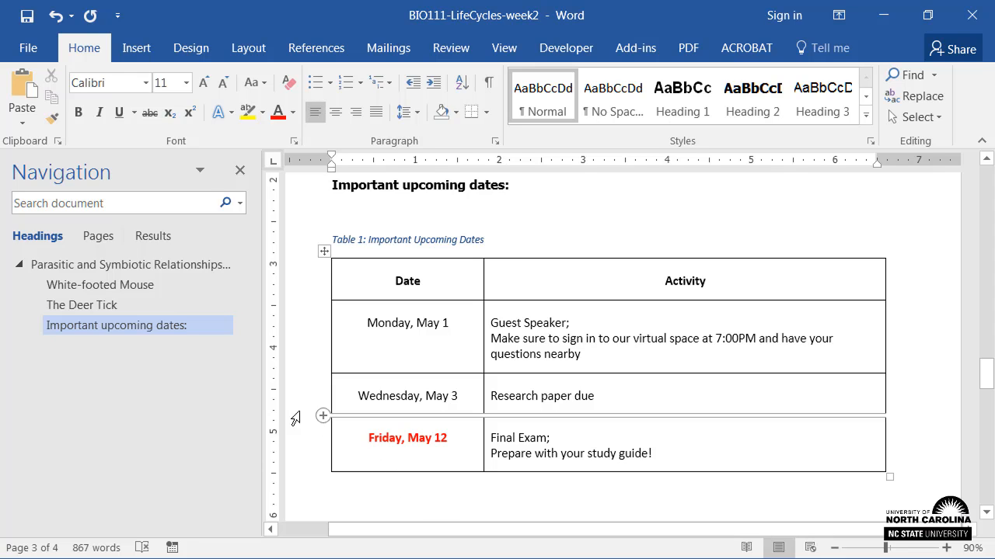
Add the file type "(DOC)" to the end of the "lecture on Nature's Relationships" link text in the opening paragraph.
{"action": "left_click", "coordinate": [215, 269]}
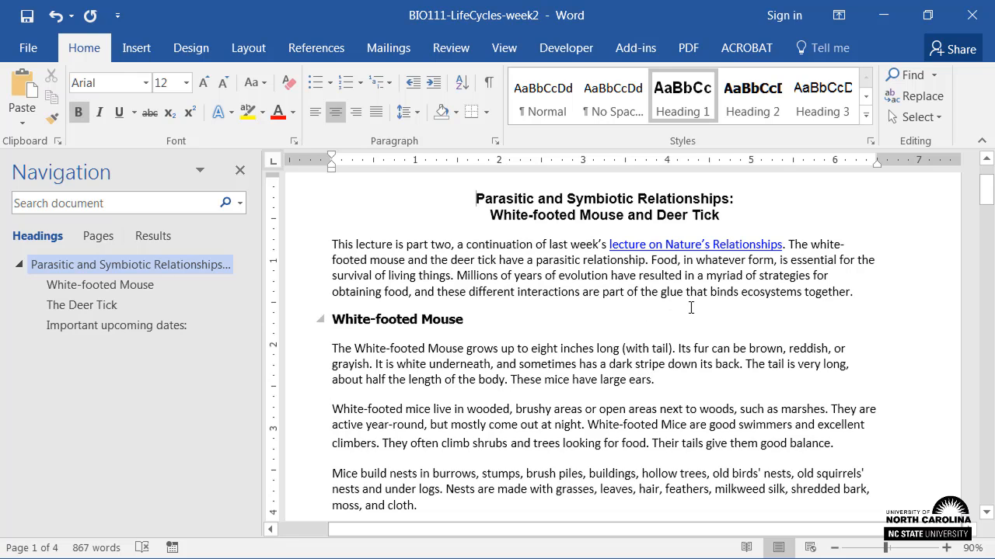
{"action": "left_click", "coordinate": [783, 245]}
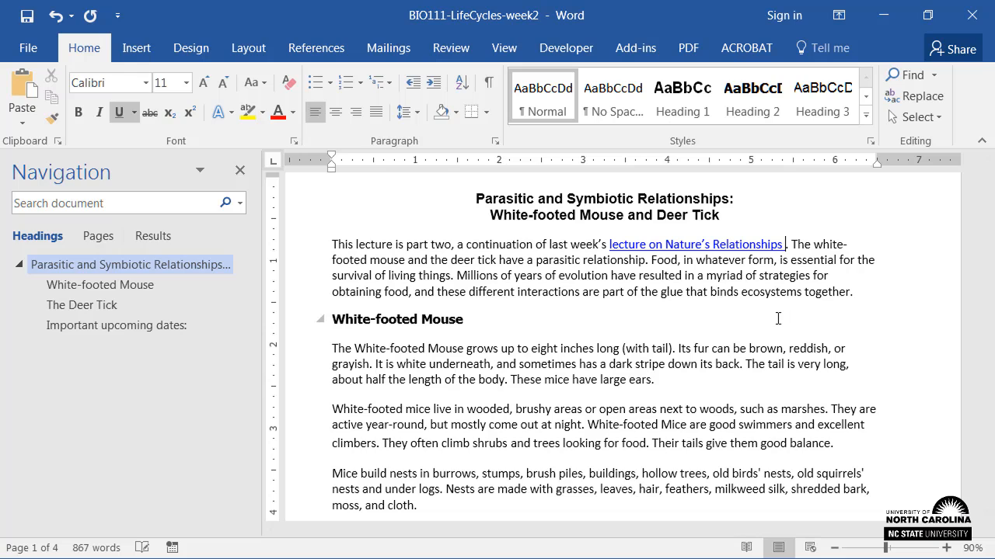
{"action": "type", "text": "(DOC"}
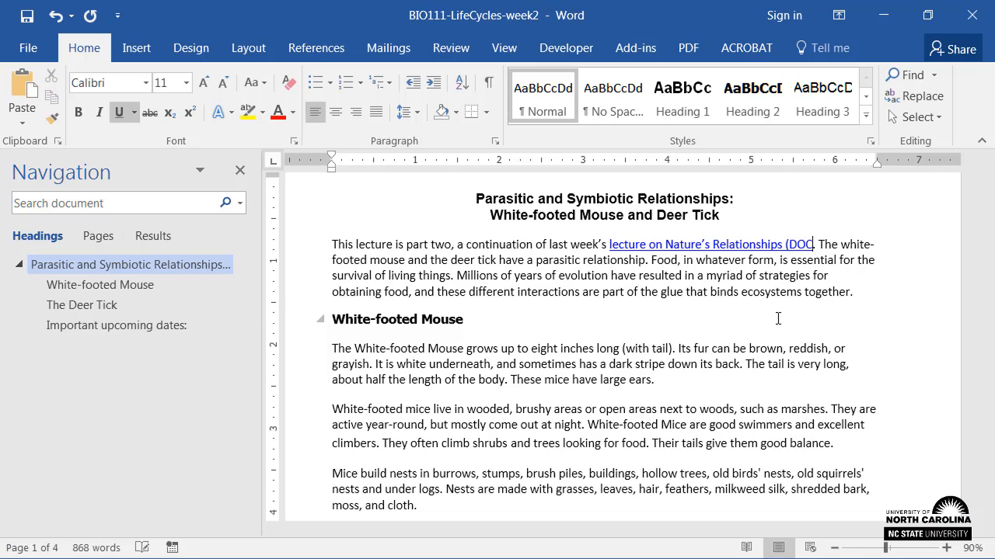
{"action": "type", "text": ")"}
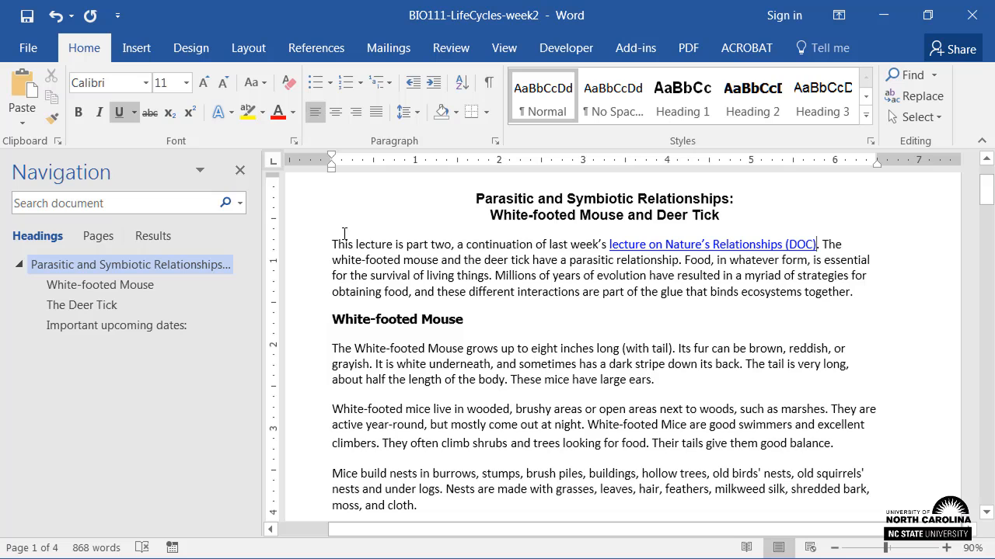
Run the accessibility check on the document and review the listed errors and warnings.
{"action": "left_click", "coordinate": [40, 56]}
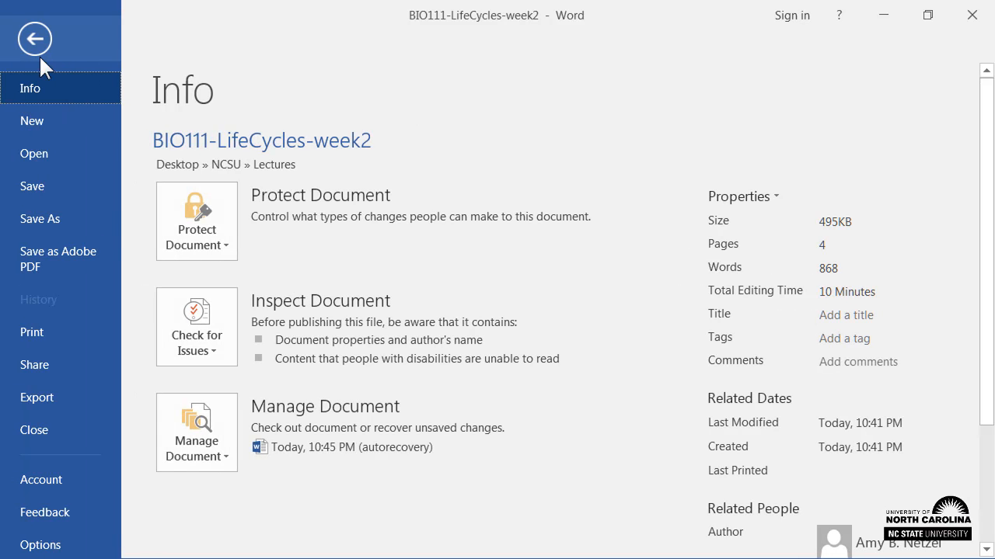
{"action": "left_click", "coordinate": [217, 351]}
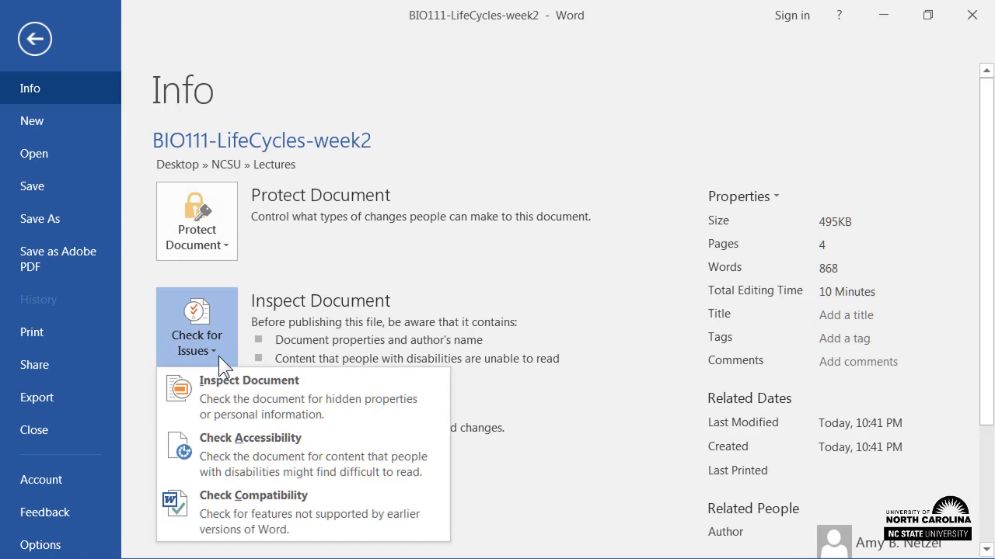
{"action": "left_click", "coordinate": [326, 478]}
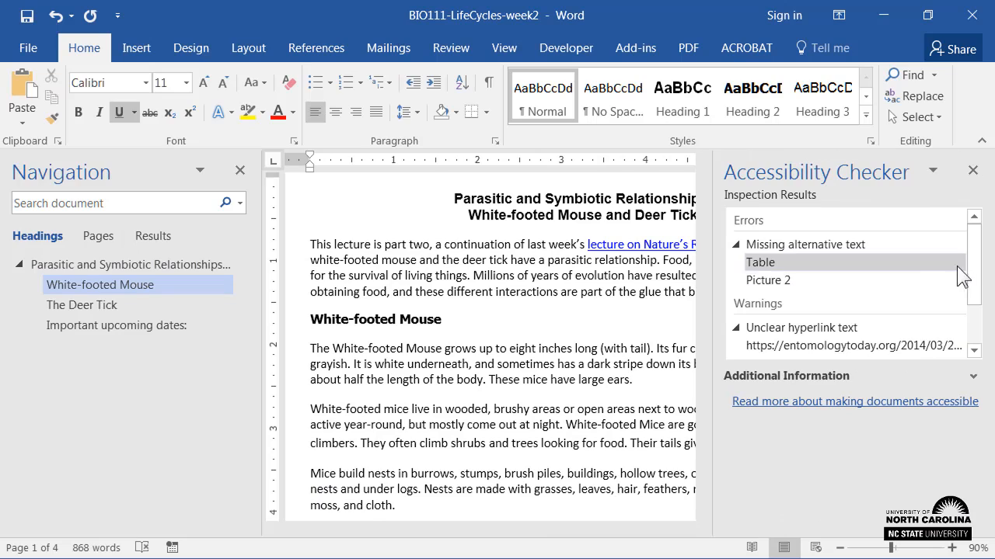
{"action": "mouse_move", "coordinate": [972, 262]}
{"action": "left_mouse_down"}
{"action": "mouse_move", "coordinate": [982, 313]}
{"action": "mouse_move", "coordinate": [979, 255]}
{"action": "left_mouse_up"}
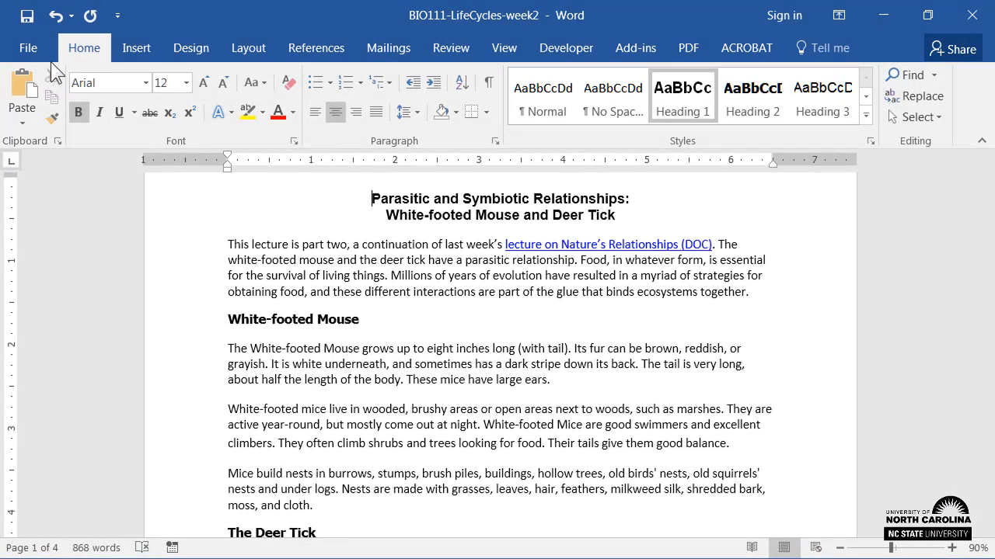
Start saving a copy of the document in the Lectures folder with Word Document as the file type.
{"action": "left_click", "coordinate": [39, 55]}
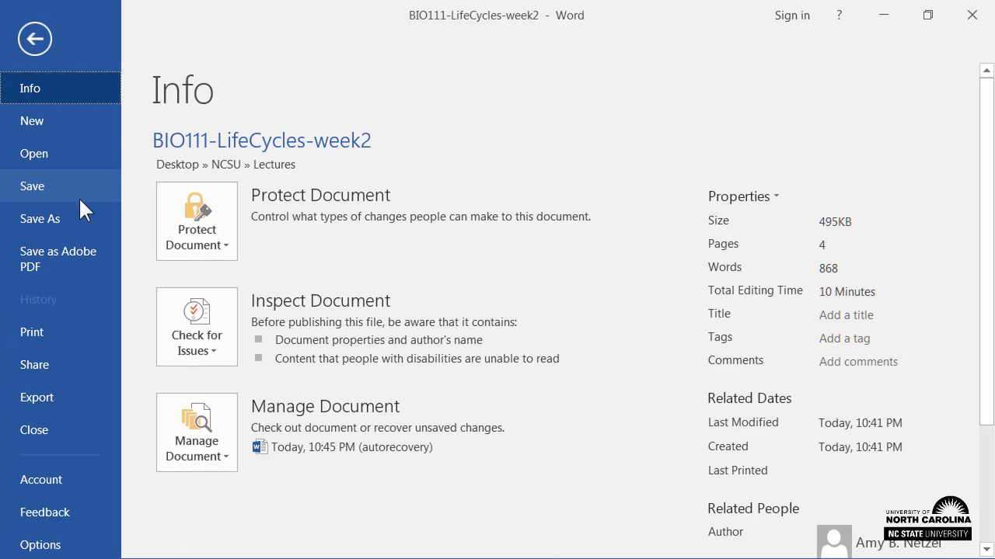
{"action": "left_click", "coordinate": [86, 220]}
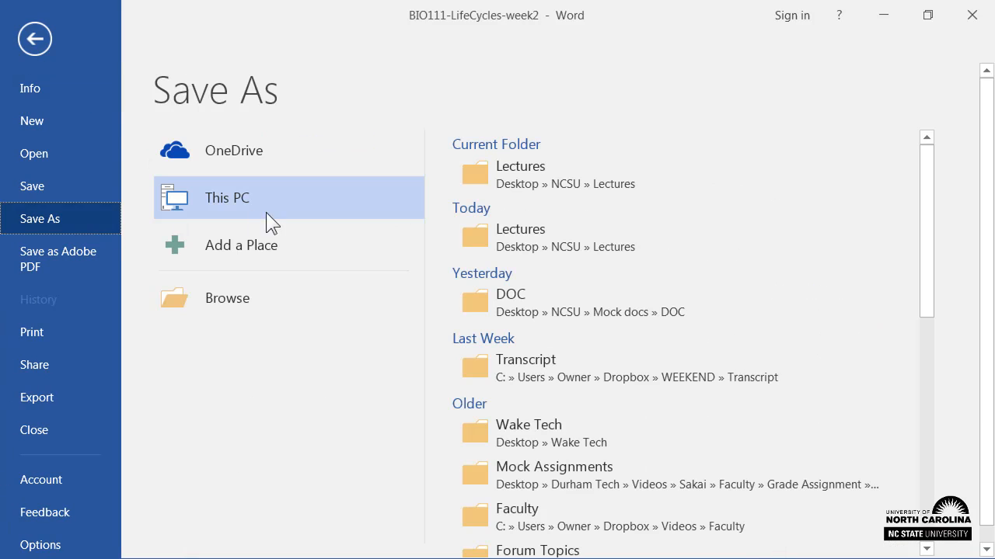
{"action": "left_click", "coordinate": [493, 171]}
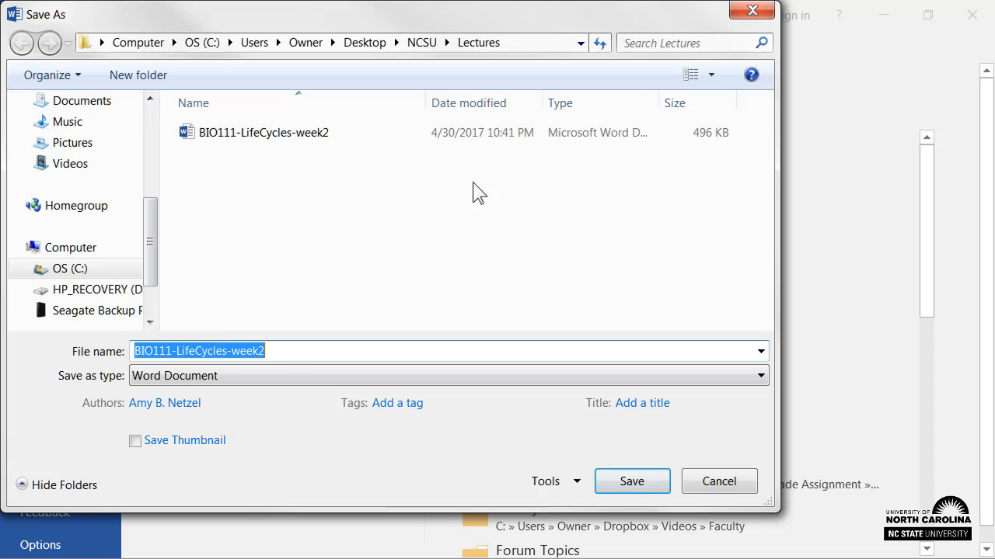
{"action": "left_click", "coordinate": [276, 374]}
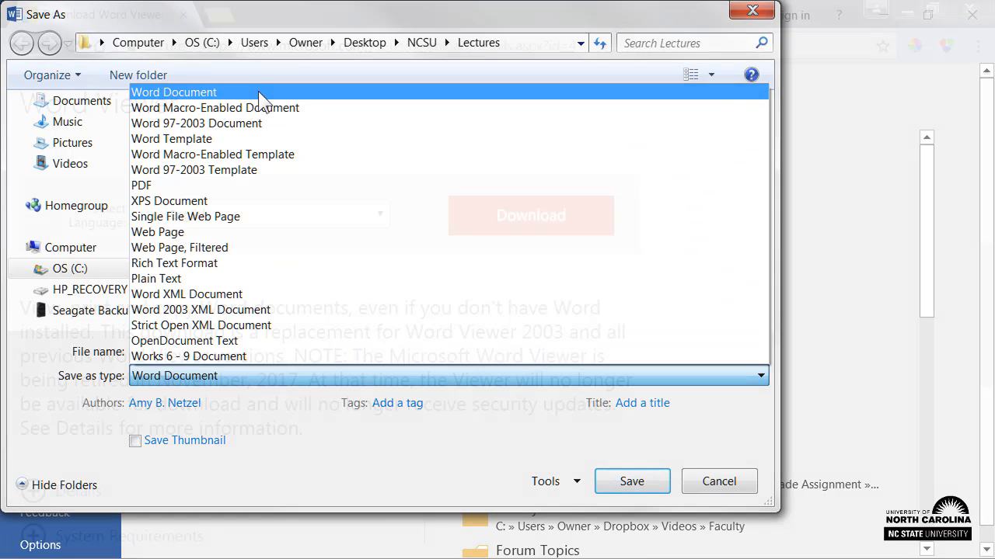
{"action": "left_click", "coordinate": [259, 95]}
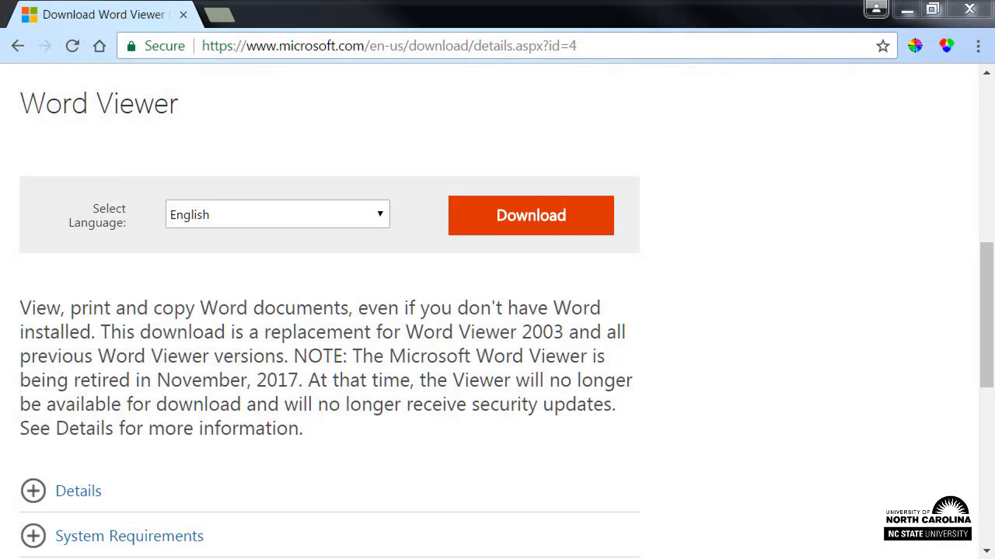